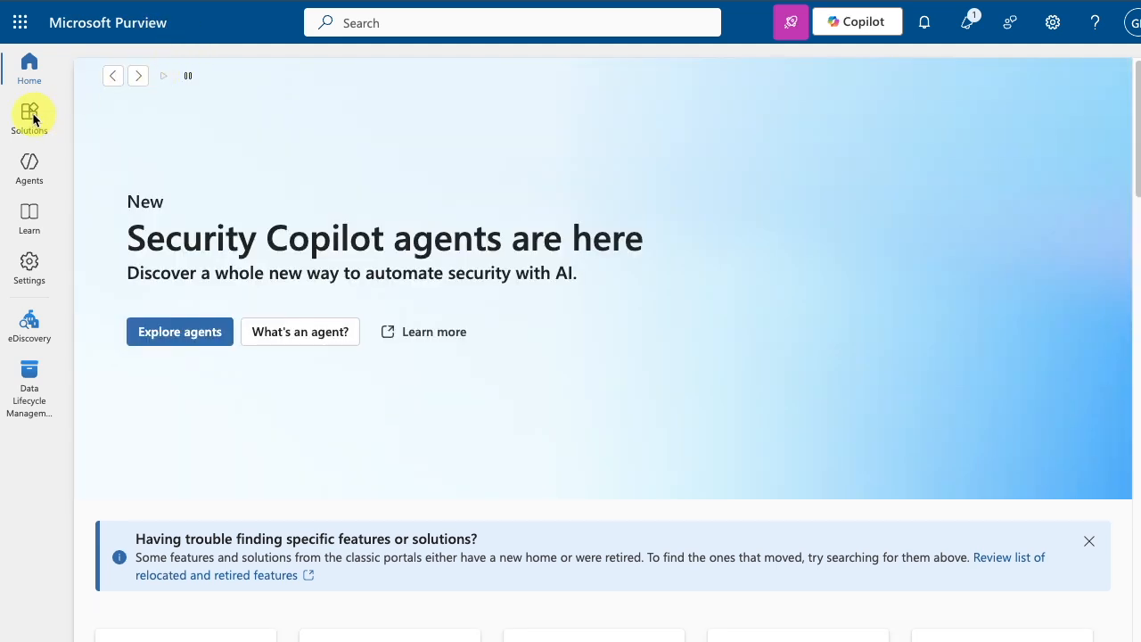
Create a new eDiscovery case named "Last 3 Years"
left_click(33, 119)
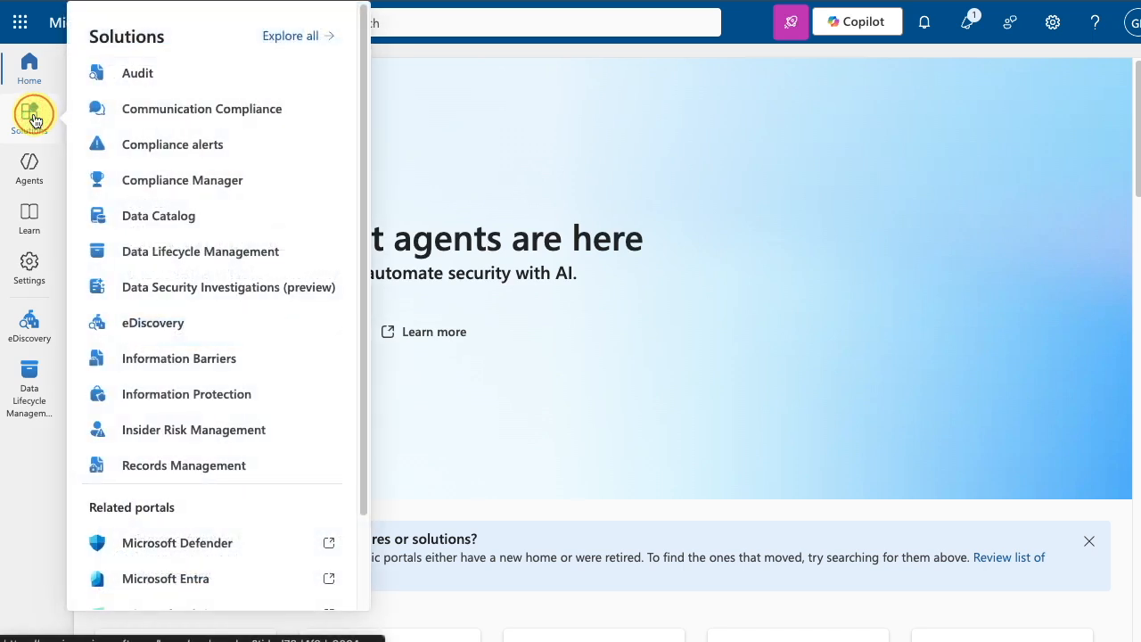
left_click(152, 323)
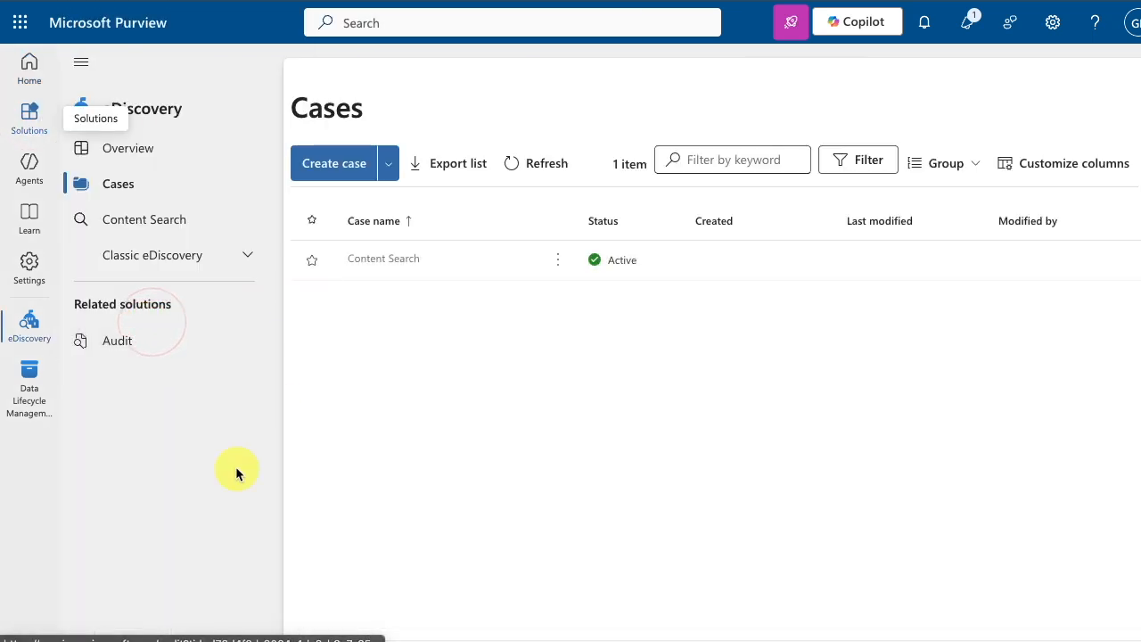
left_click(333, 165)
left_click(499, 288)
type("Last 3 Years")
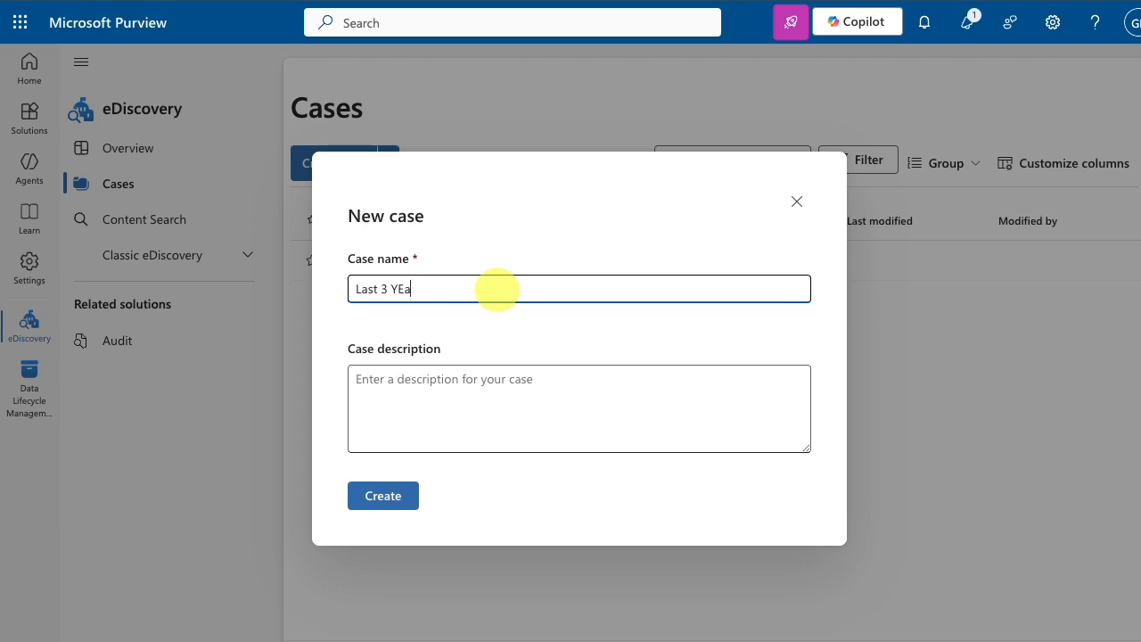
left_click(392, 496)
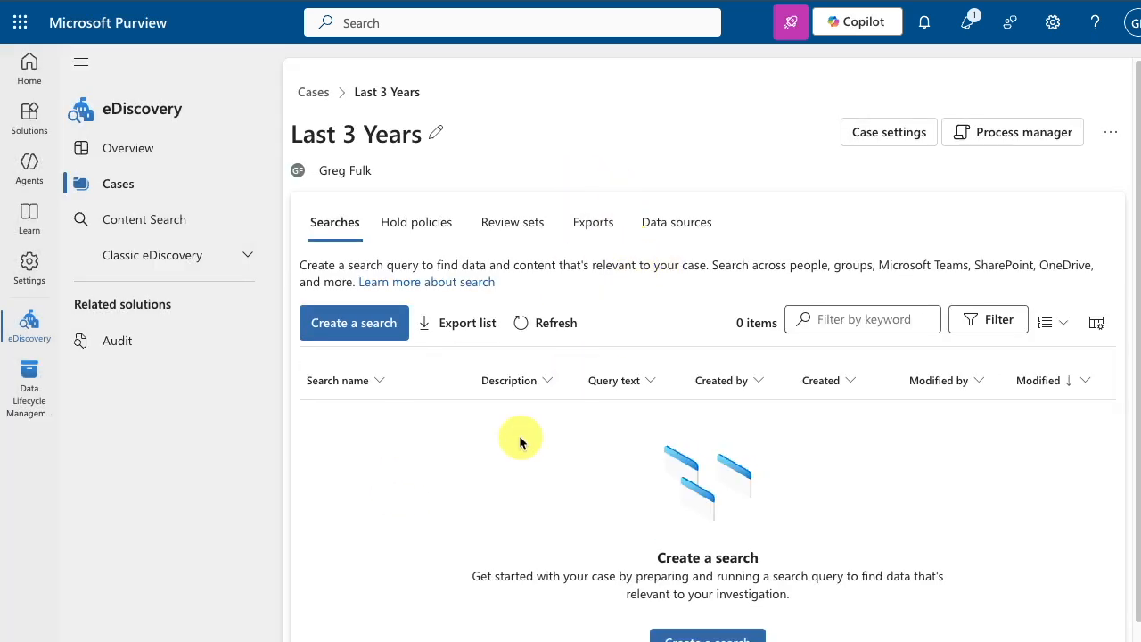
Create a search named "3 Years of Data" in the case and dismiss the introductory tour
left_click(364, 322)
type("3 Years of Data")
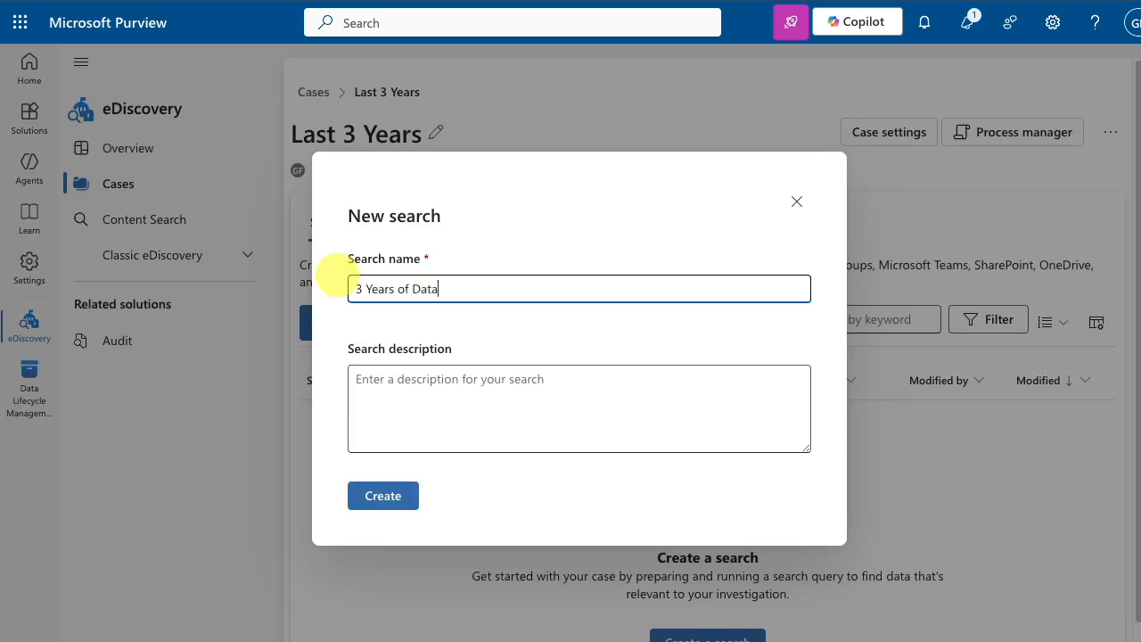
left_click(382, 493)
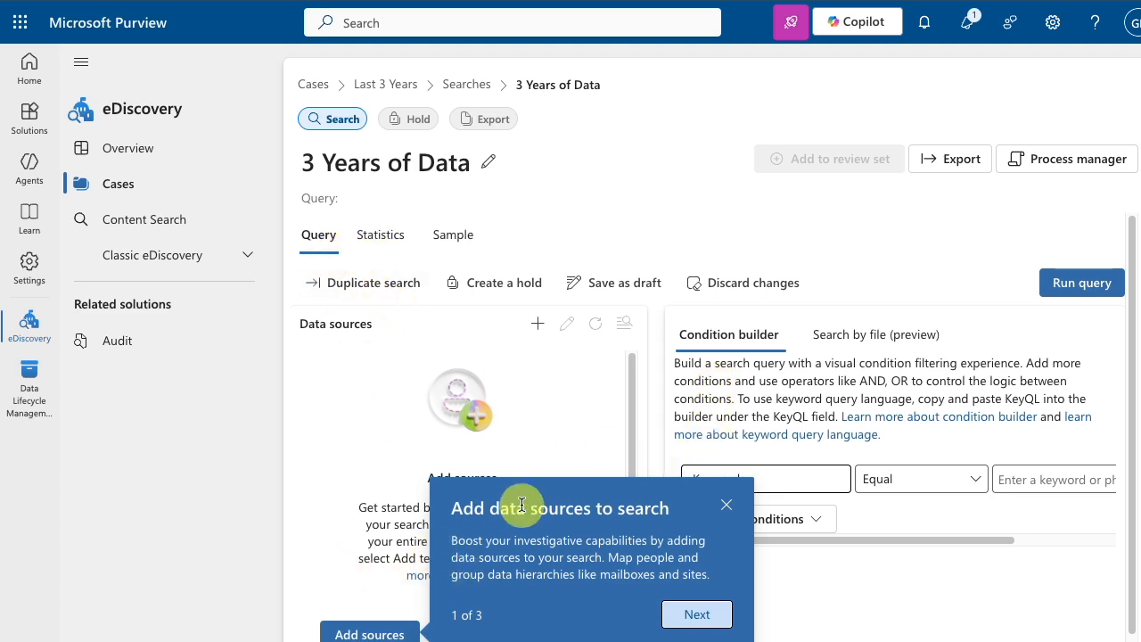
left_click(727, 504)
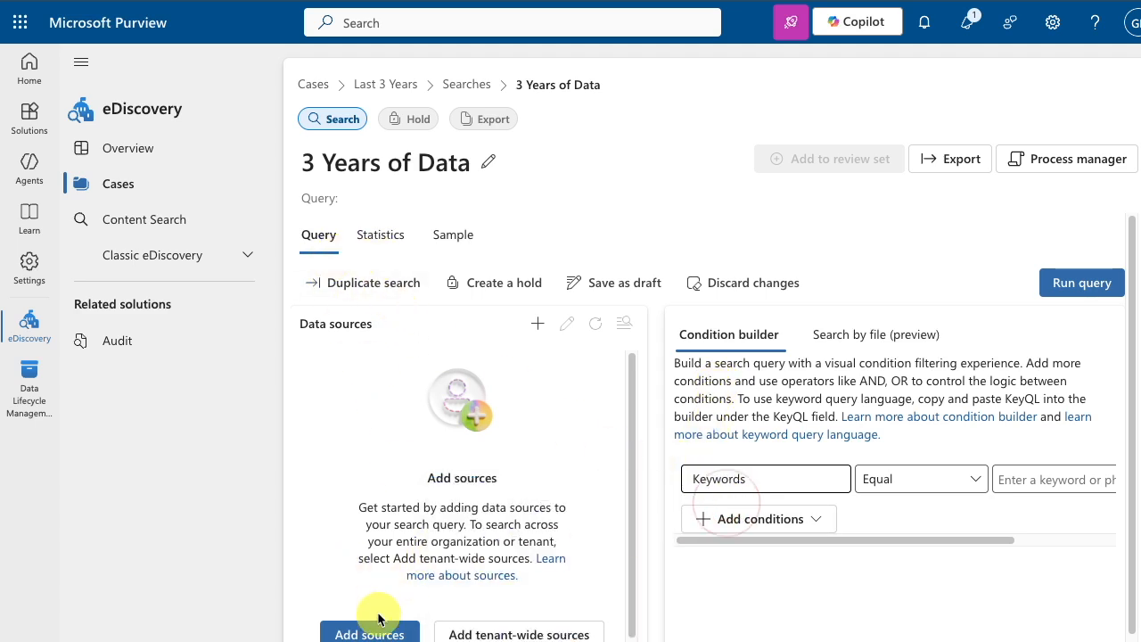
Add tenant-wide sources to the search, keeping all mailboxes but excluding sites for people, groups and public folders
left_click(508, 633)
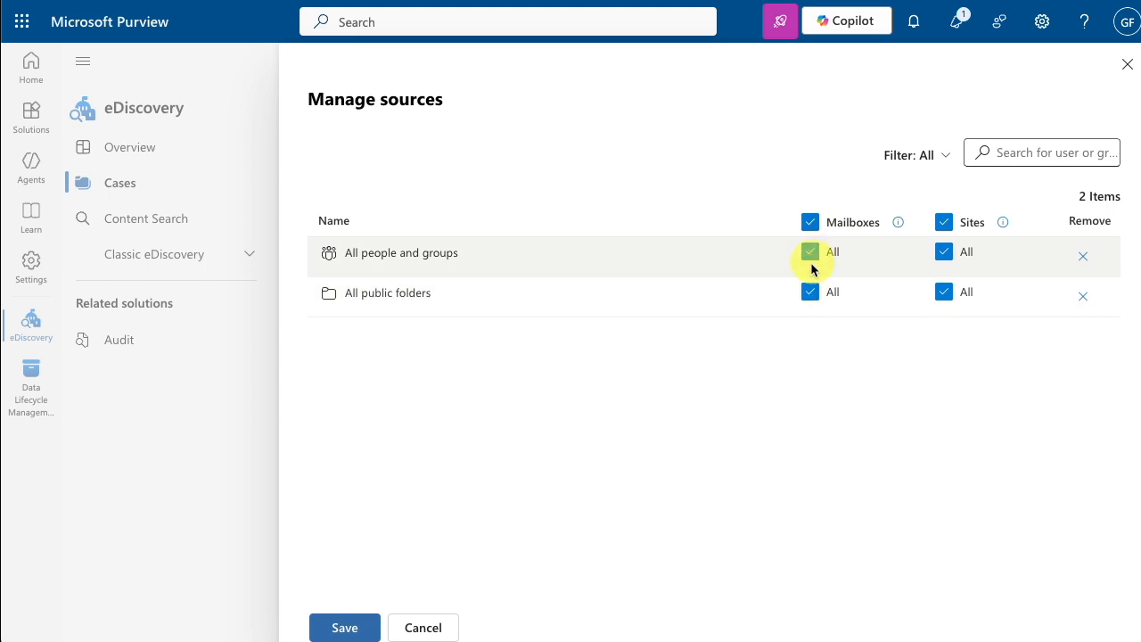
left_click(944, 254)
left_click(944, 293)
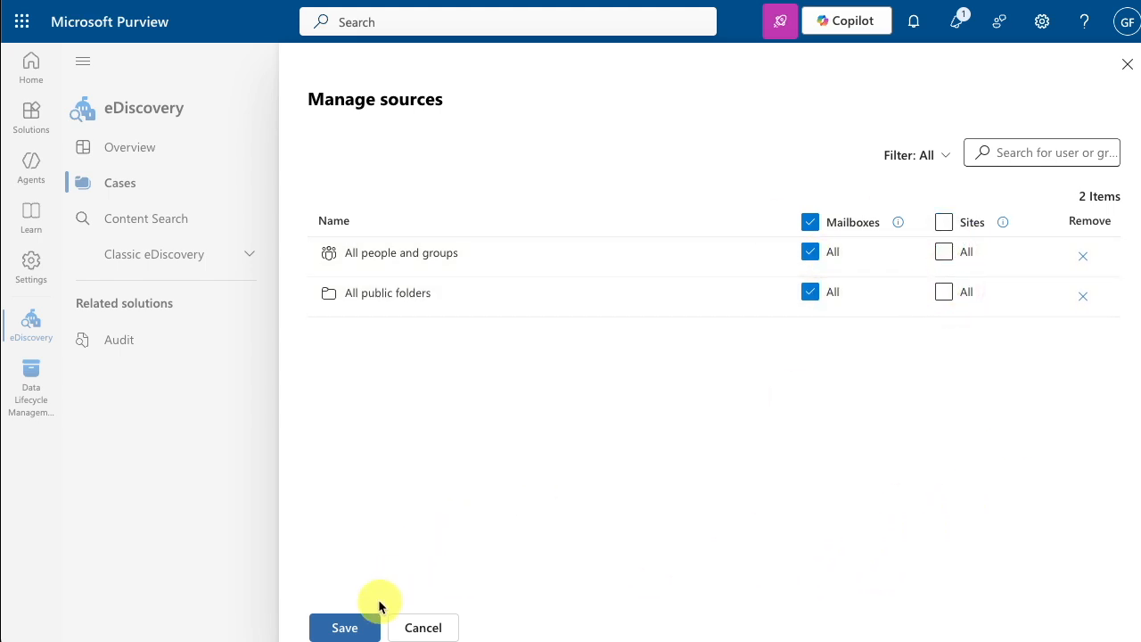
left_click(348, 628)
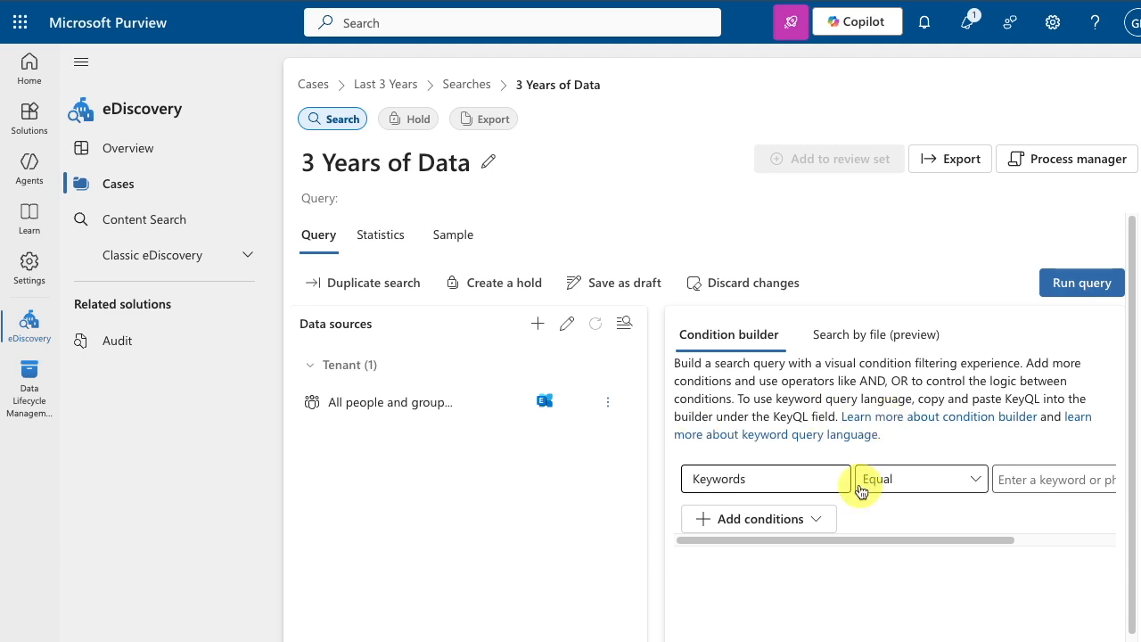
Replace the Keywords condition in the query with a Date condition using the Between operator
left_click_drag(837, 540, 933, 542)
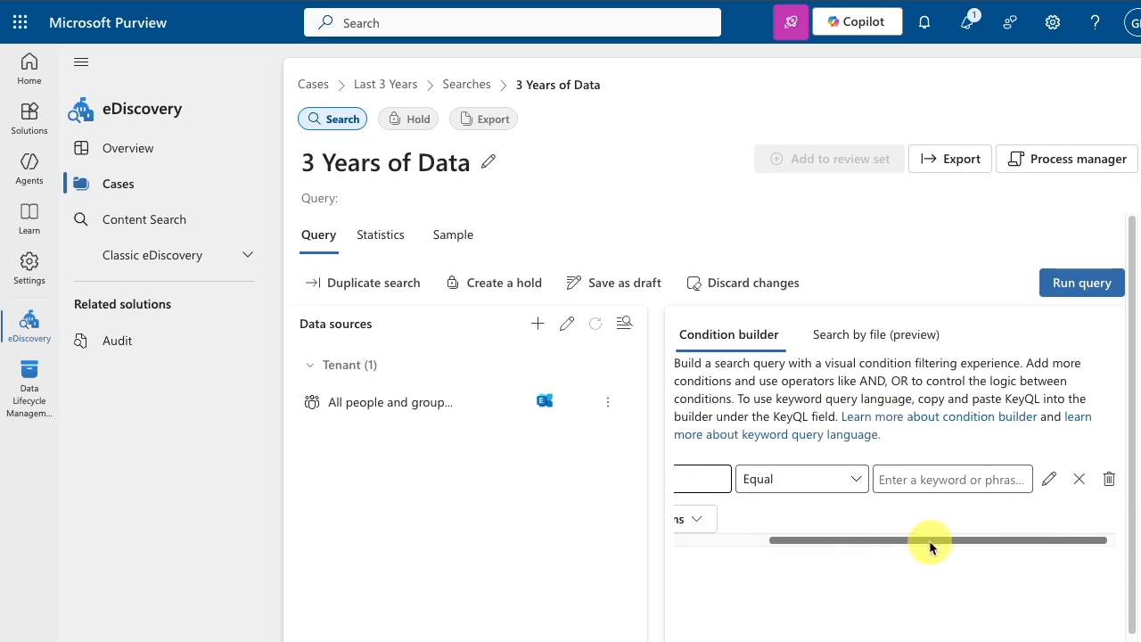
left_click(1107, 480)
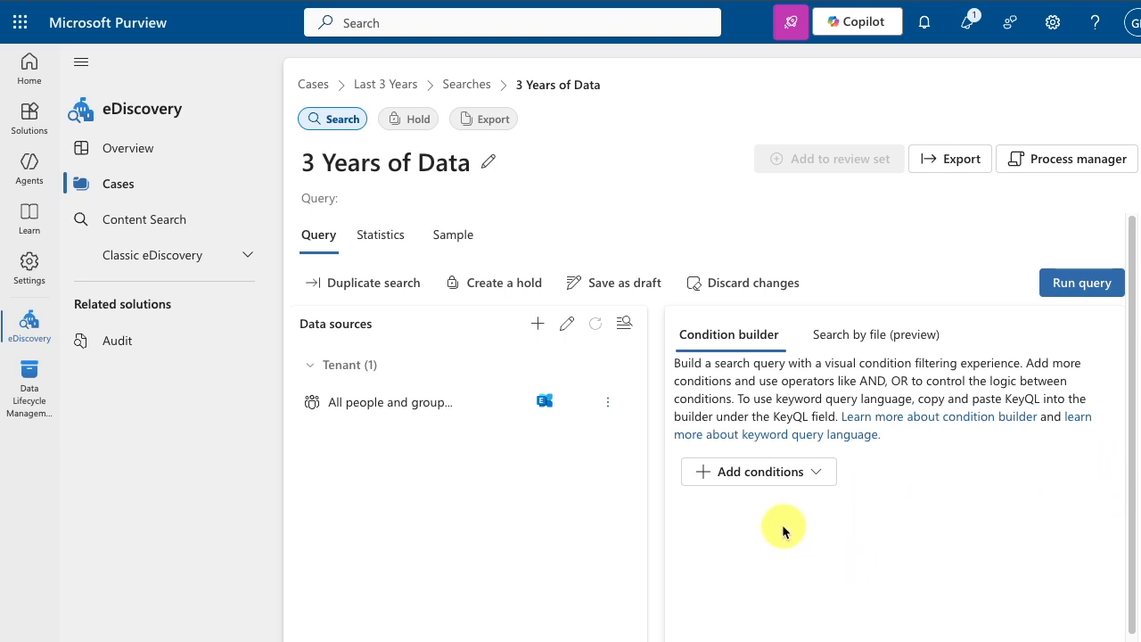
left_click(760, 473)
left_click(713, 316)
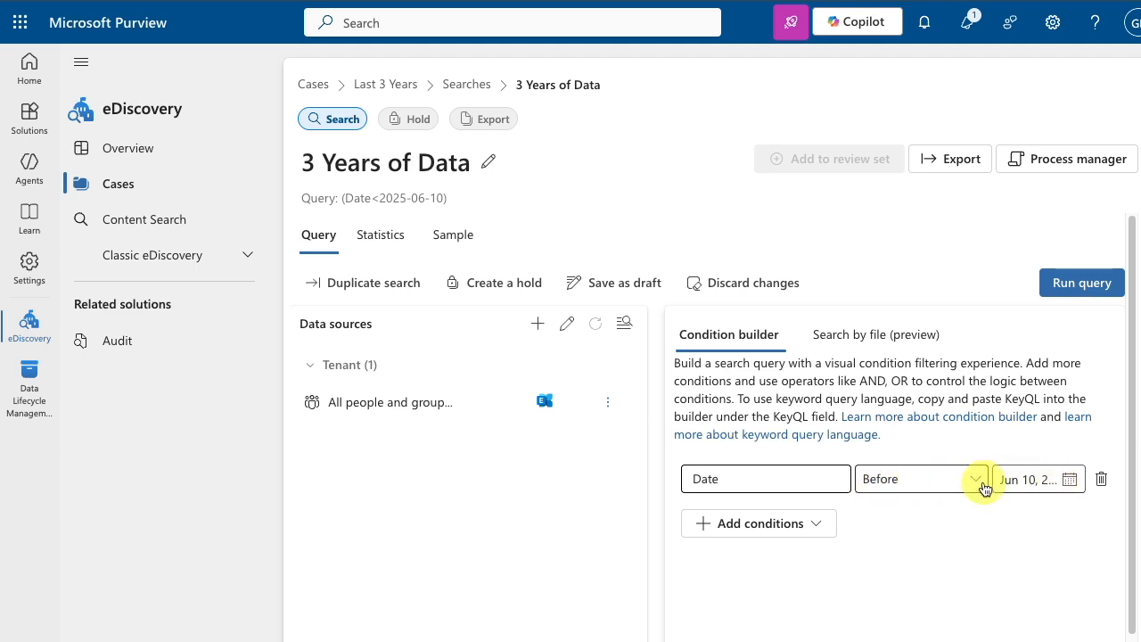
left_click(946, 492)
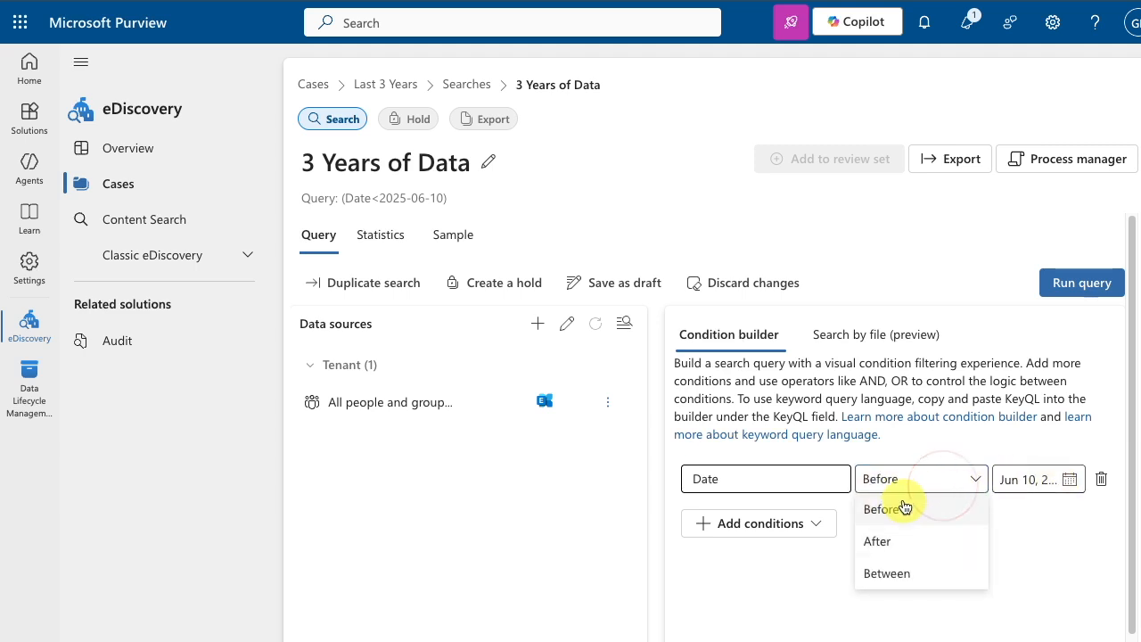
left_click(898, 574)
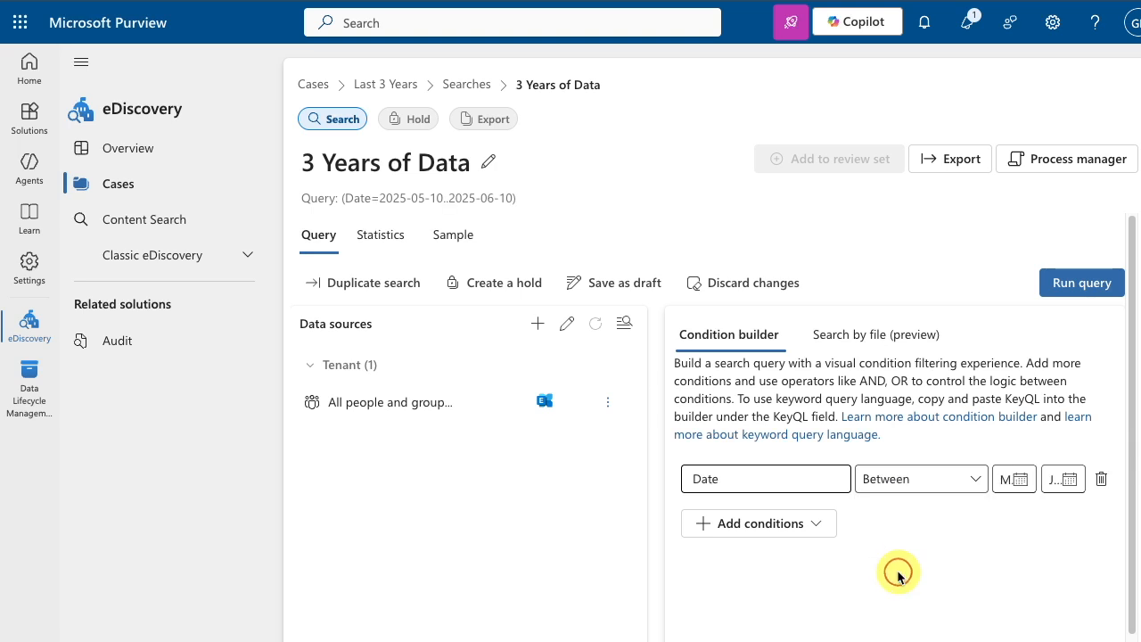
Set the date range from 2022-01-01 to 2025-06-01 and run the query with Statistics results
left_click(1018, 481)
left_click(932, 272)
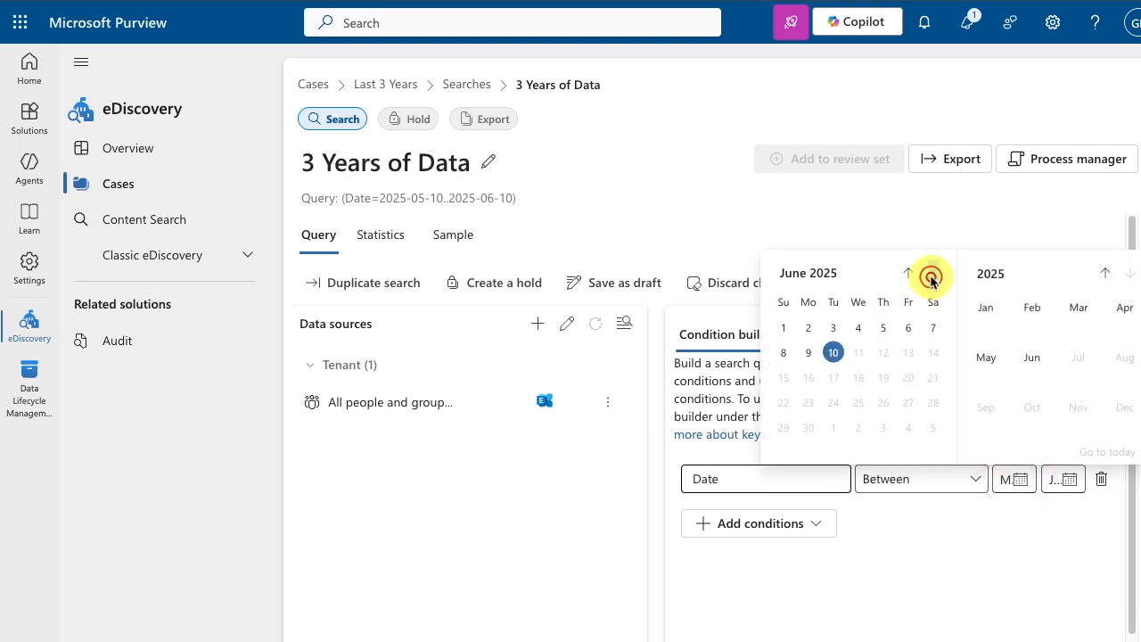
left_click(1003, 480)
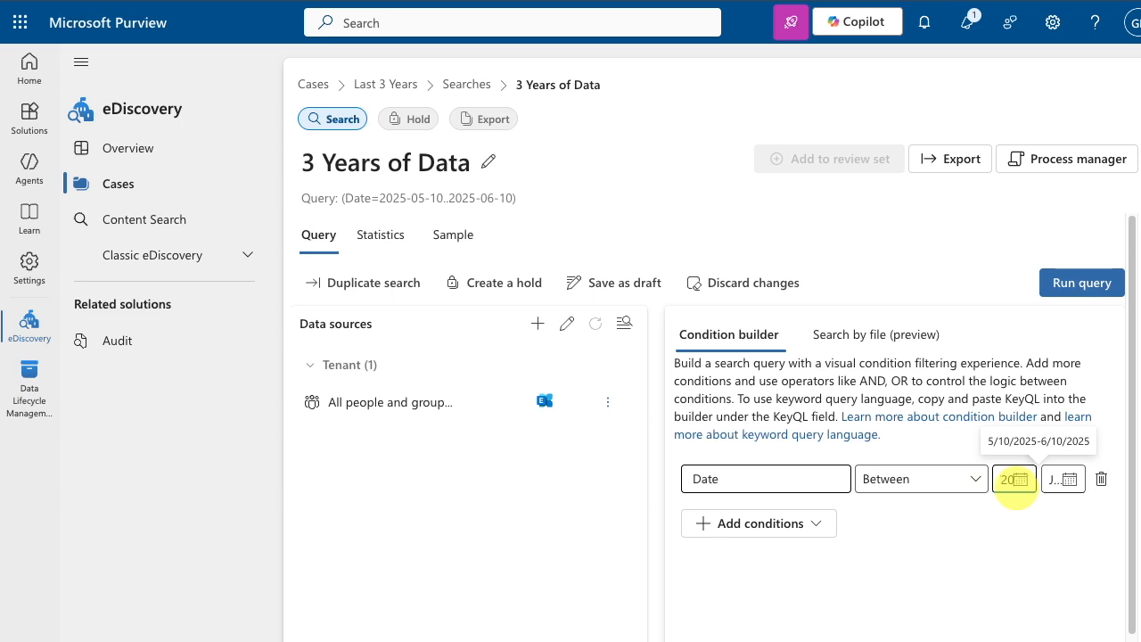
key("Tab")
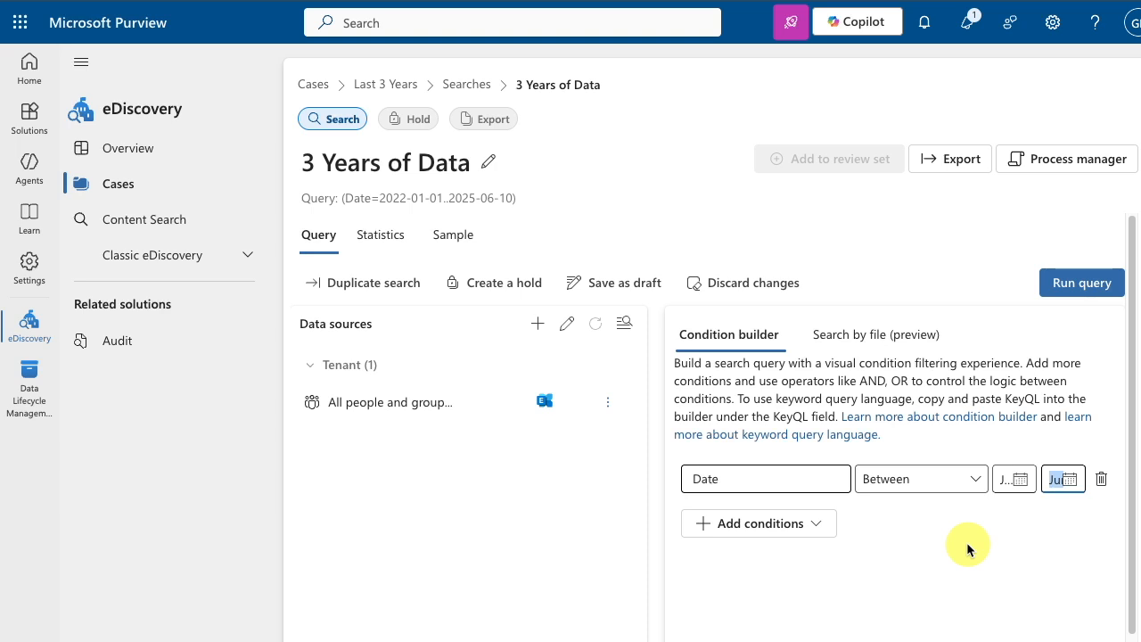
type("6/1/2025")
key("Tab")
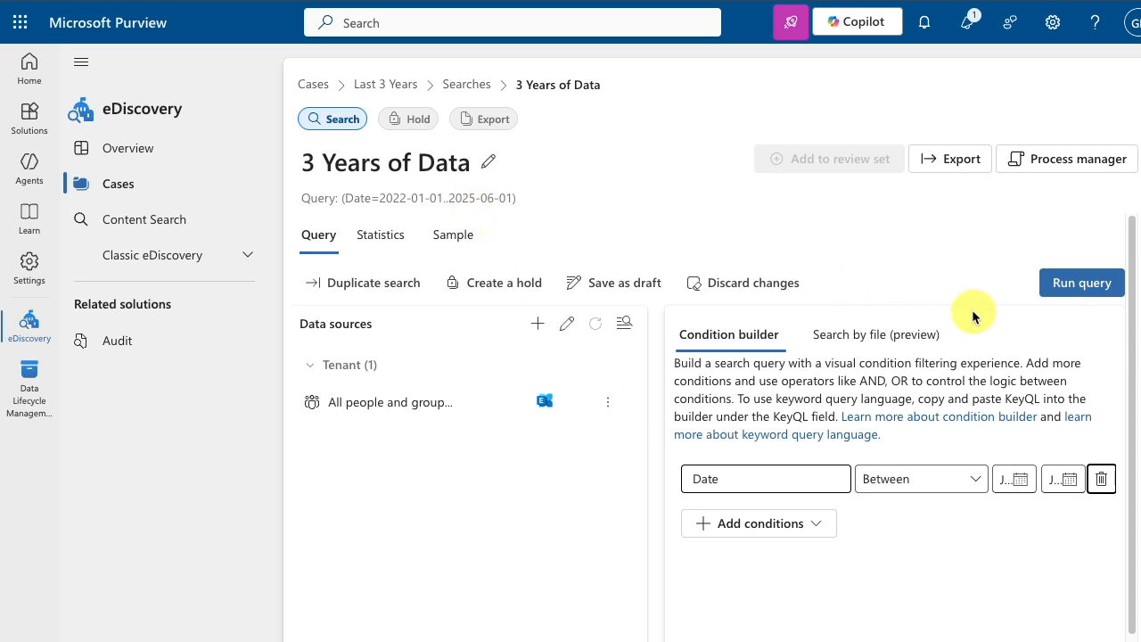
left_click(1069, 286)
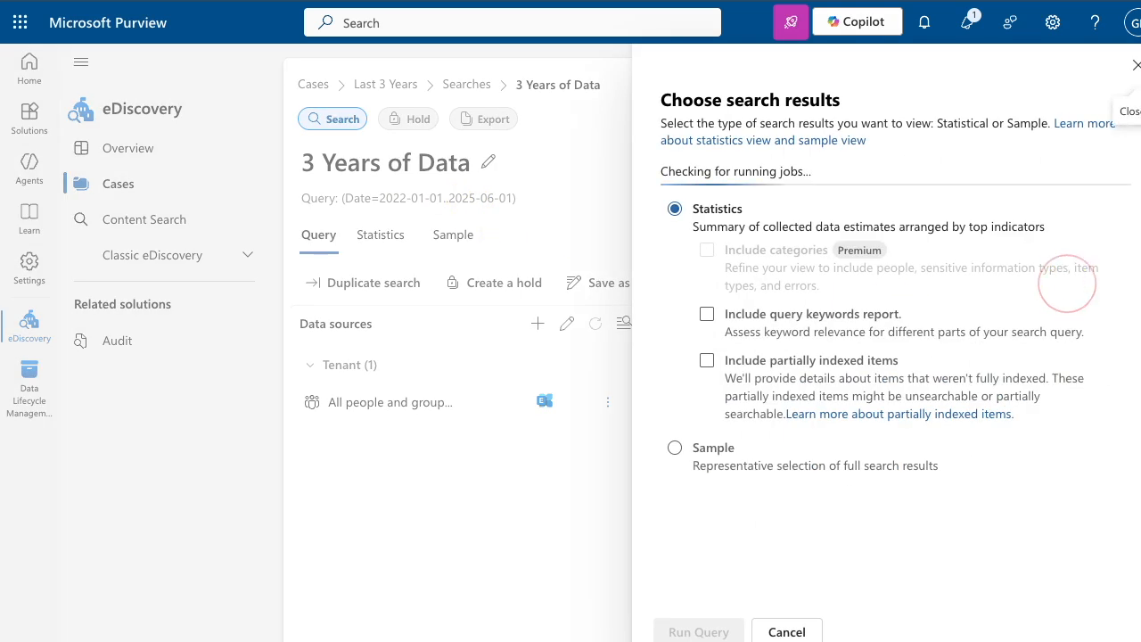
left_click(699, 632)
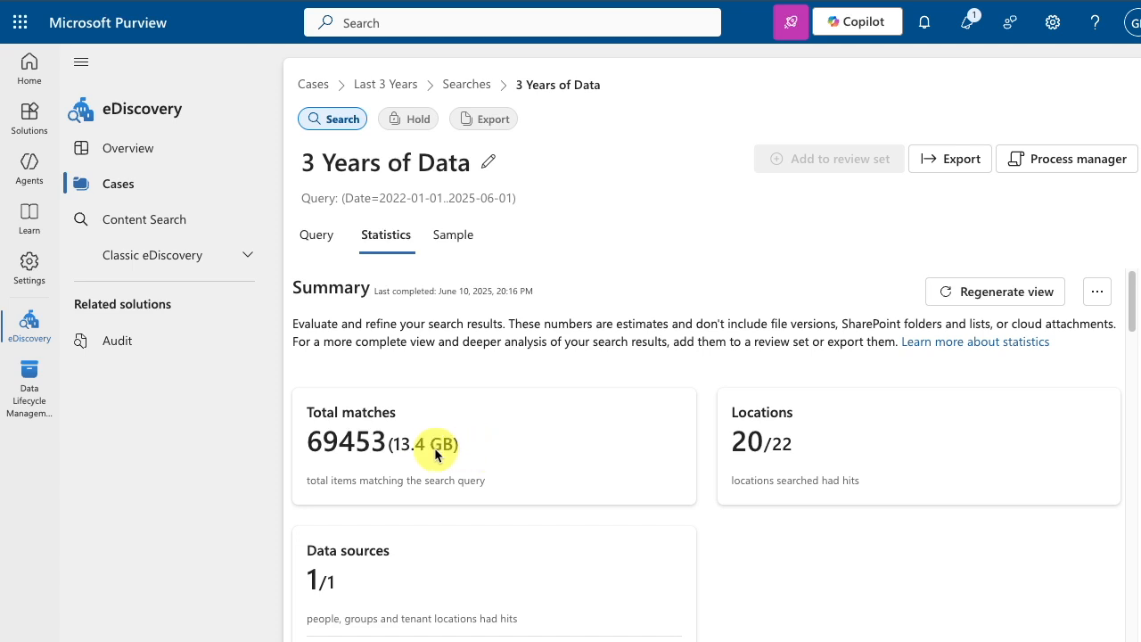
Start setting up an export of the search results with the name "EmailExport"
left_click(950, 161)
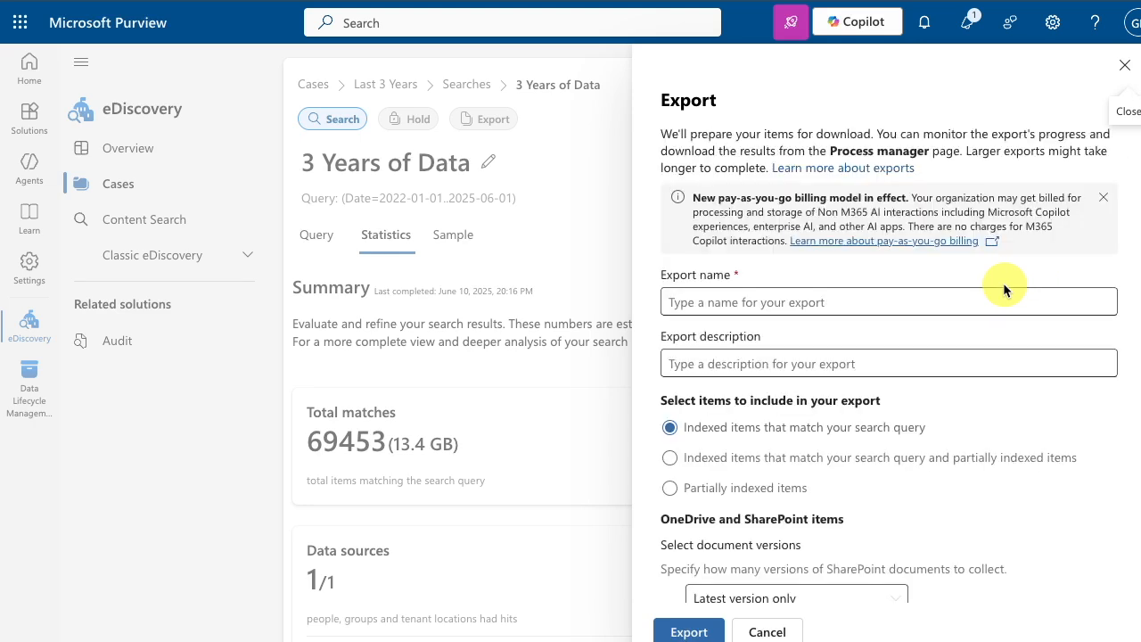
left_click(840, 306)
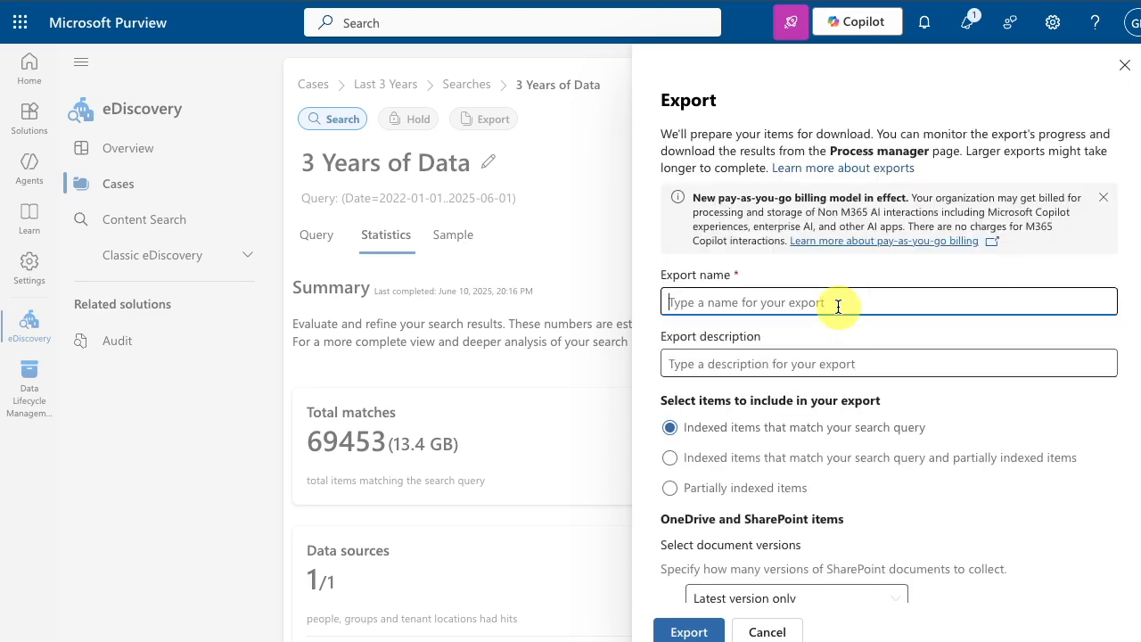
type("EmailExport")
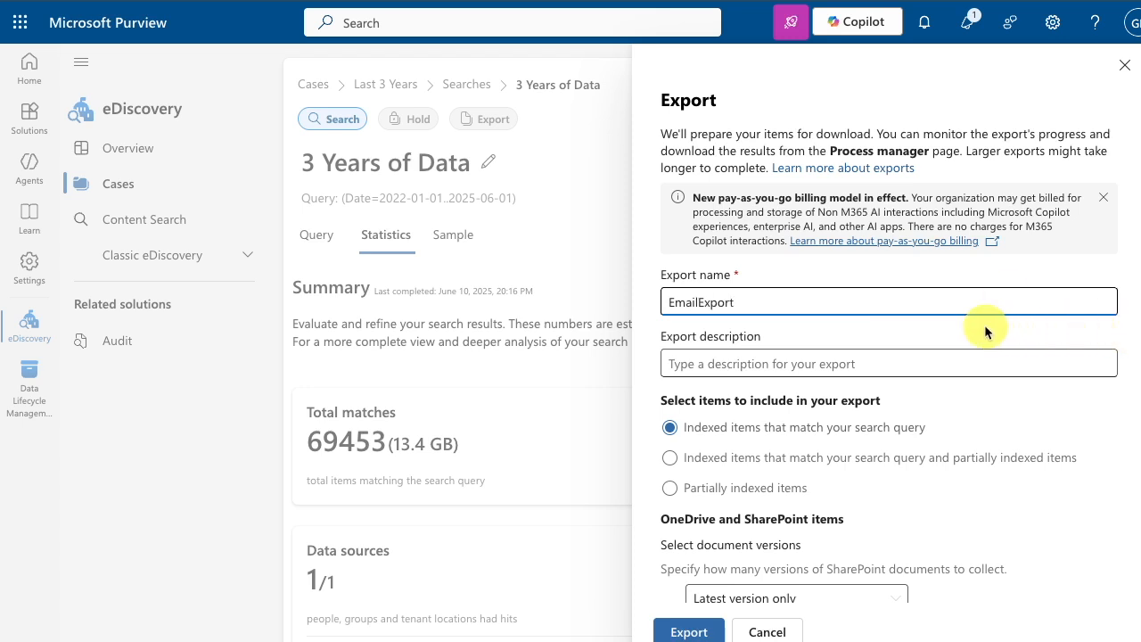
Disable separate folders or PSTs per location, source folder and path, and path condensing, then start the export with PSTs for messages
scroll(1026, 429, "down", 2)
scroll(1048, 429, "down", 5)
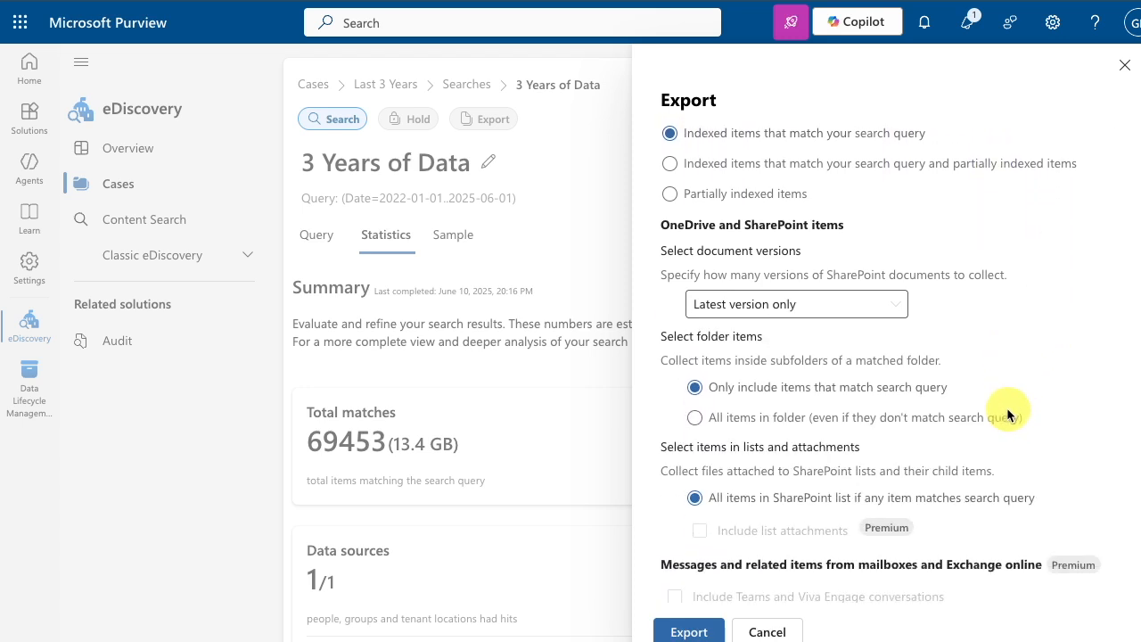
scroll(971, 186, "down", 2)
scroll(975, 309, "down", 4)
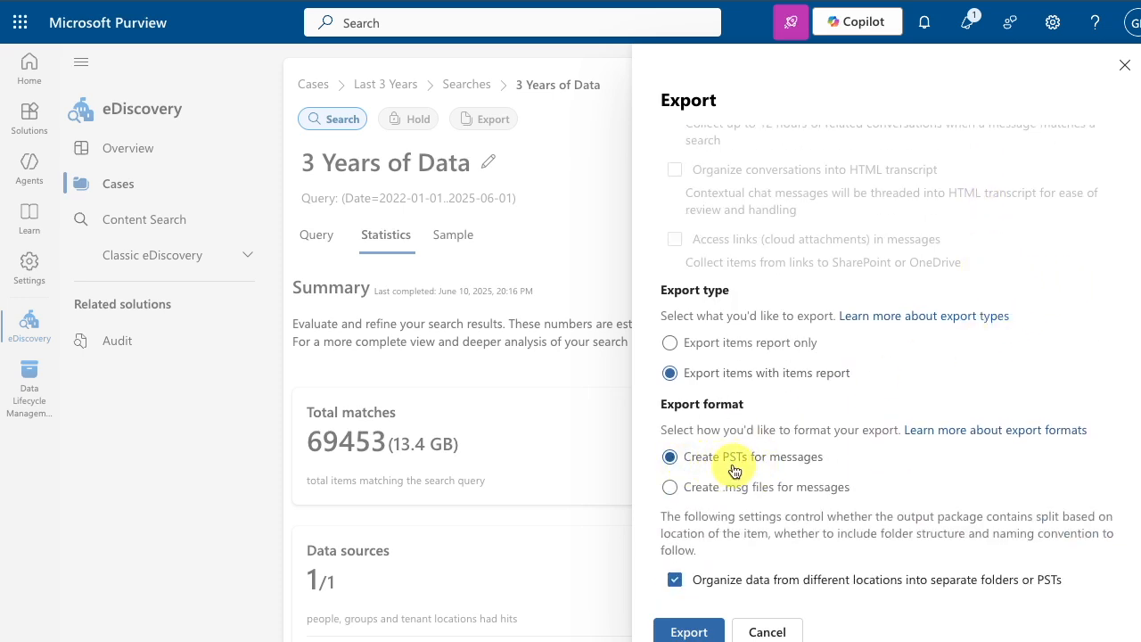
scroll(994, 497, "down", 1)
scroll(996, 500, "down", 2)
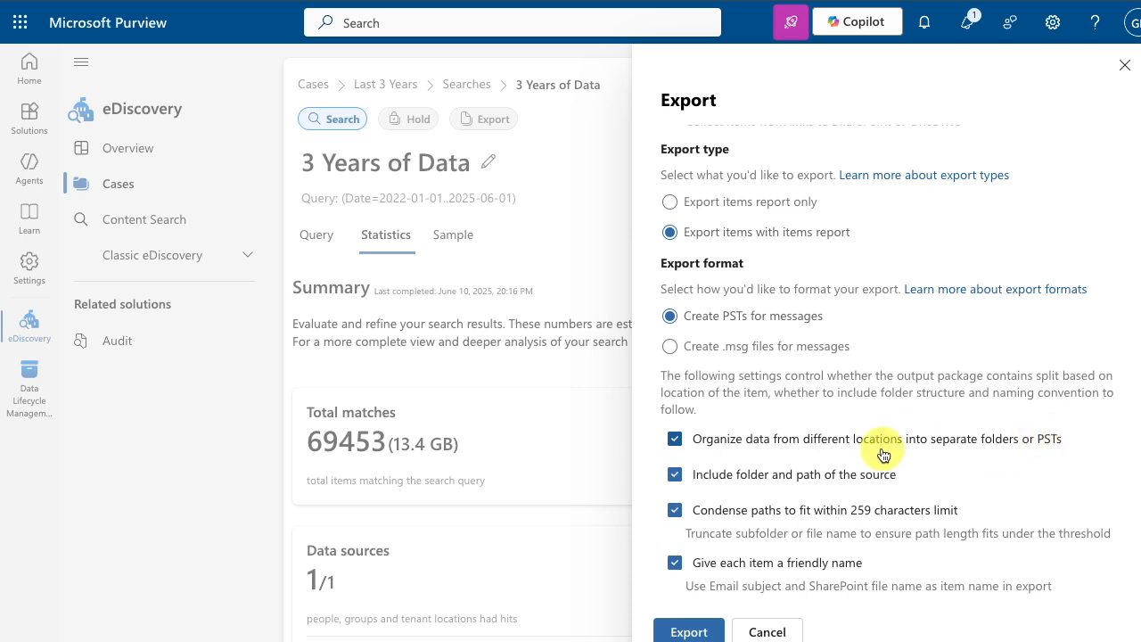
left_click(675, 441)
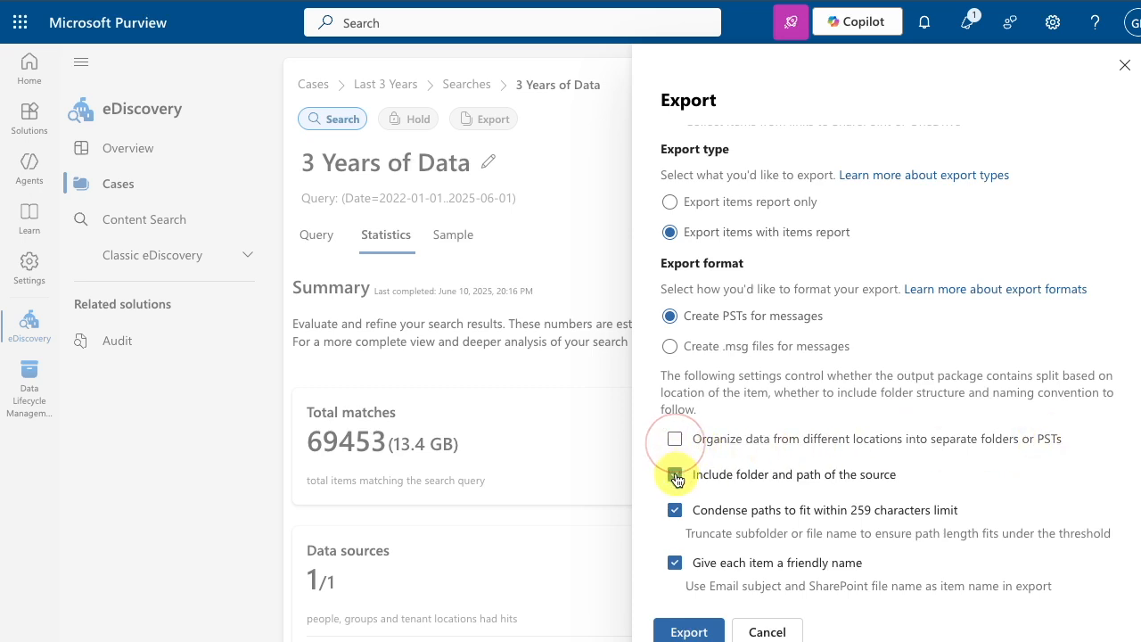
left_click(675, 510)
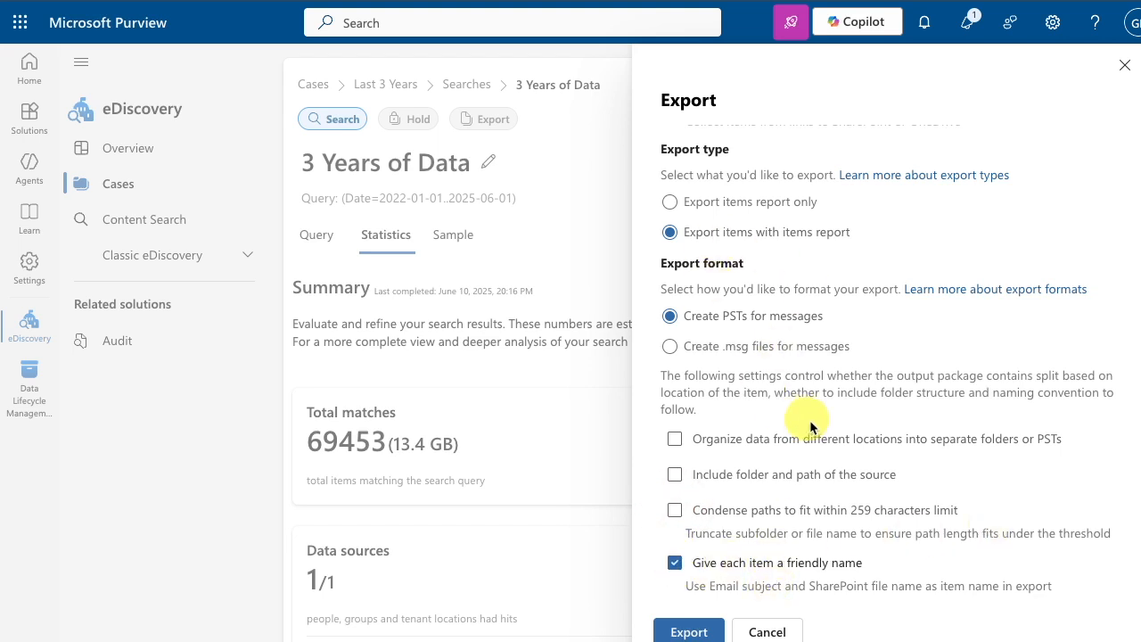
left_click(690, 632)
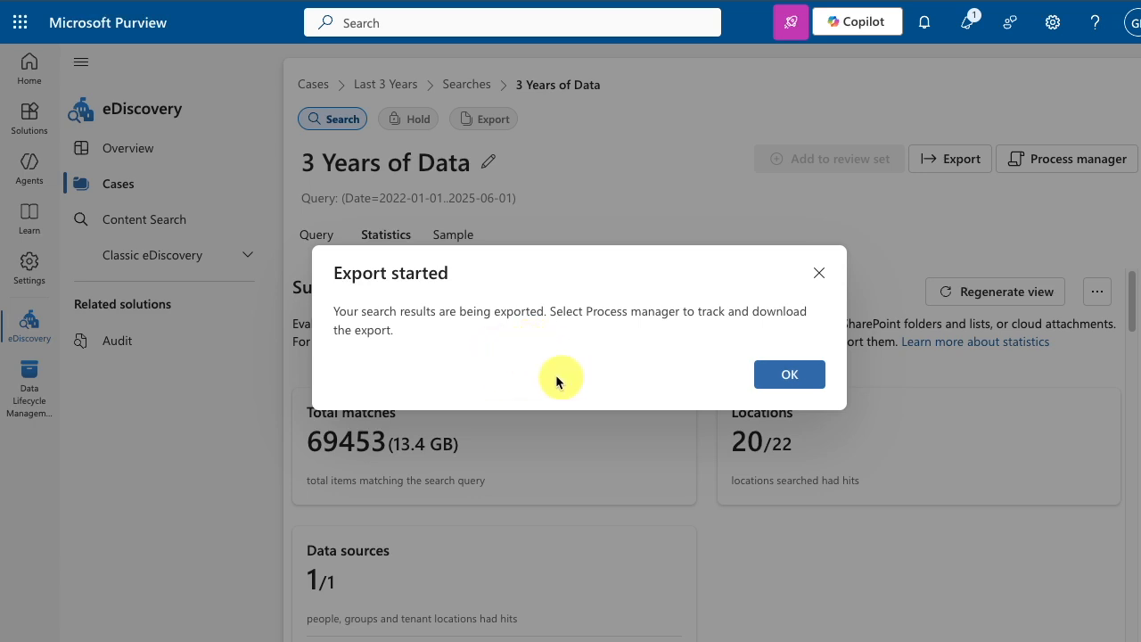
left_click(790, 374)
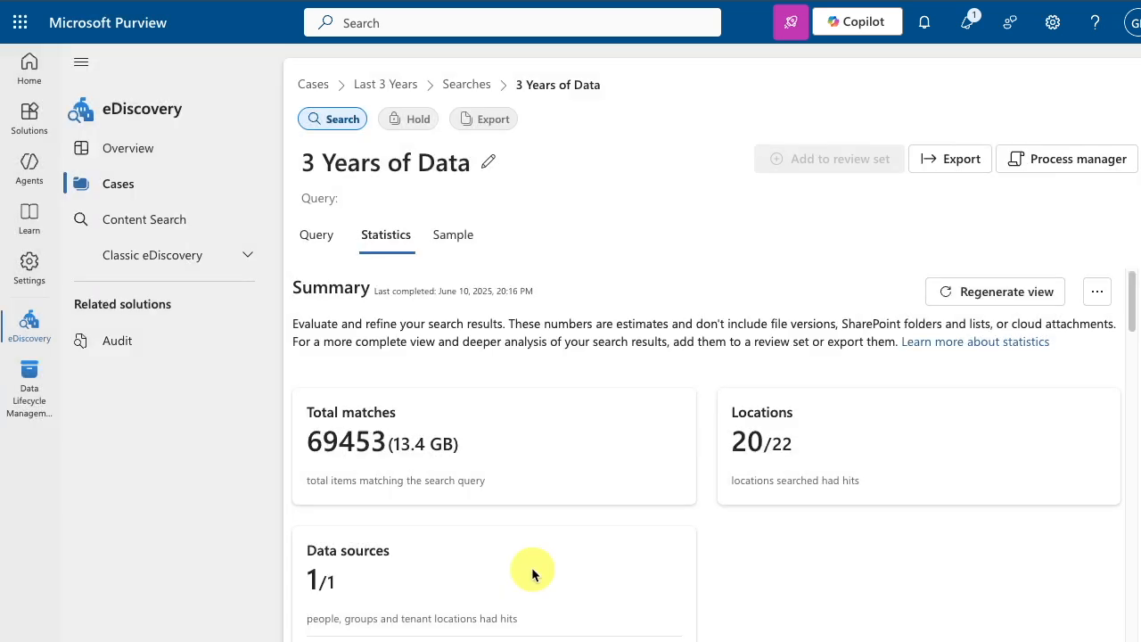
View the Last 3 Years case's exports, refresh their status and open the details of EmailExport
left_click(481, 122)
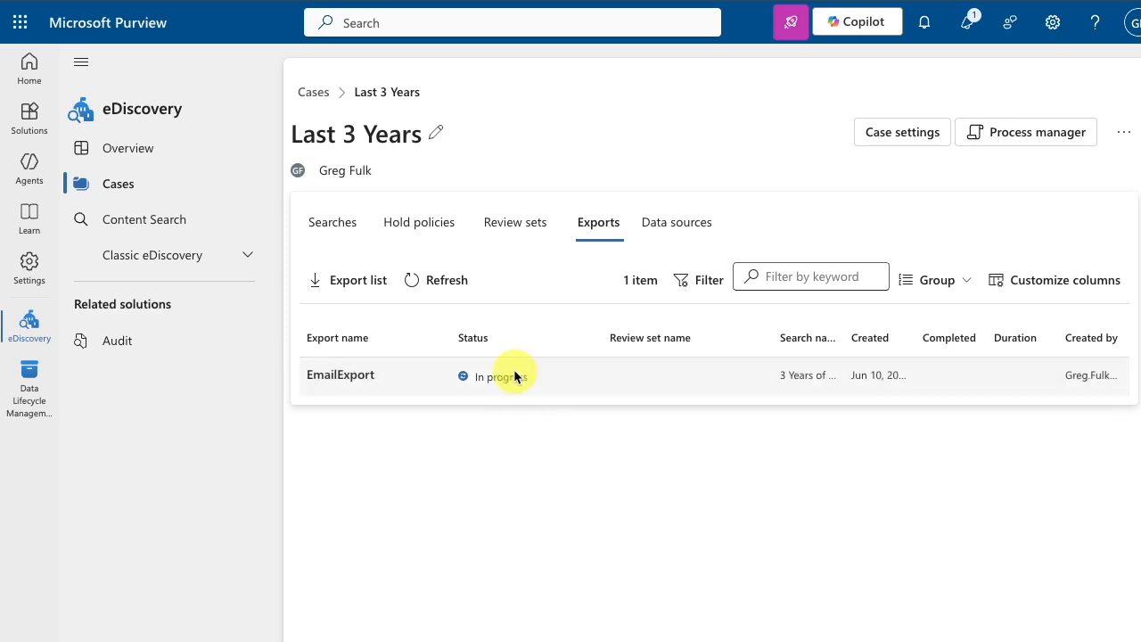
left_click(436, 280)
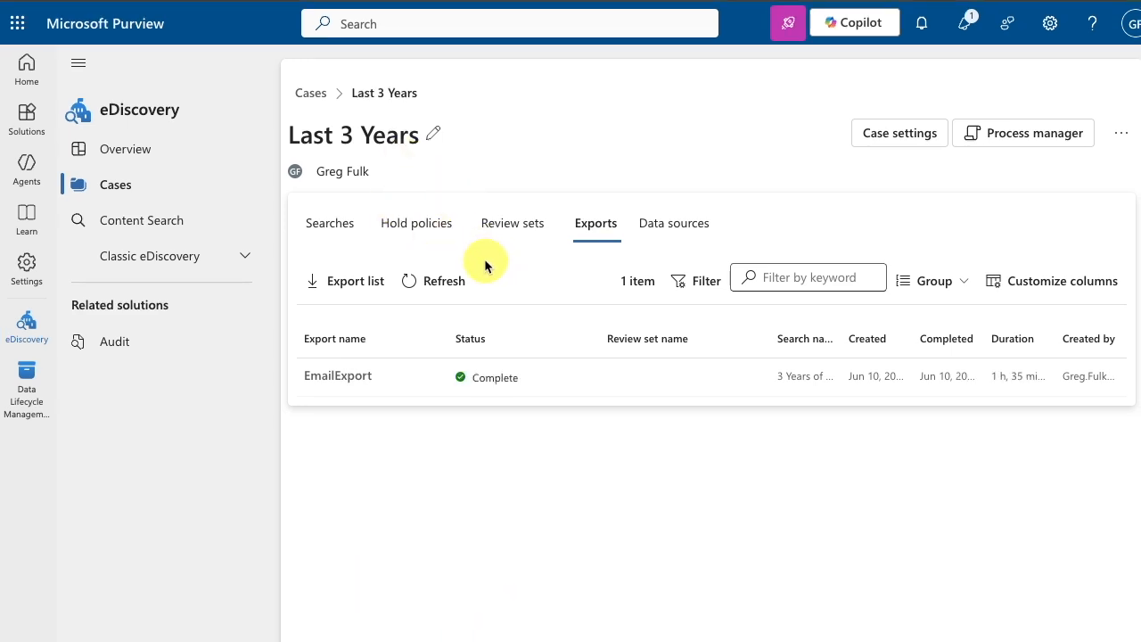
left_click(344, 376)
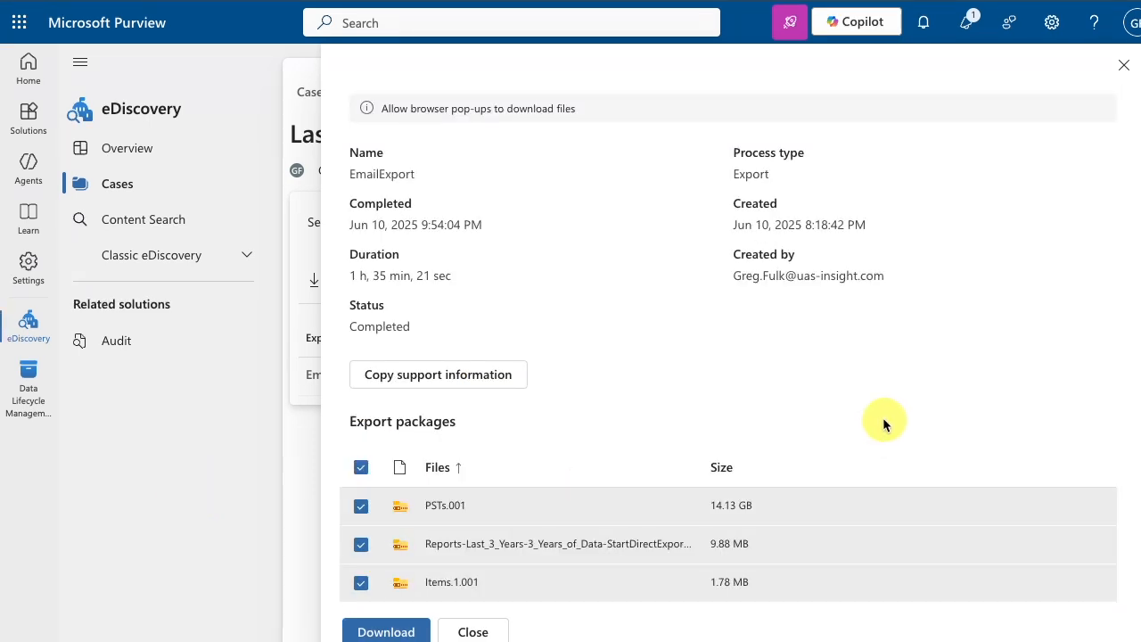
Clear the export package selection, select the PSTs.001 package and download it
left_click(361, 469)
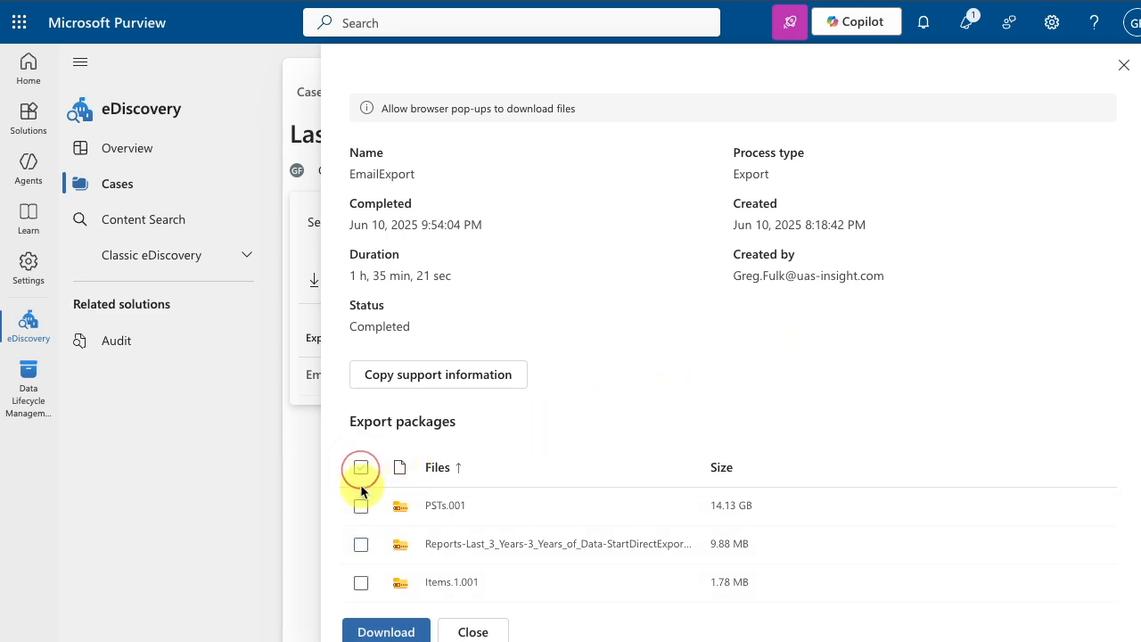
left_click(361, 507)
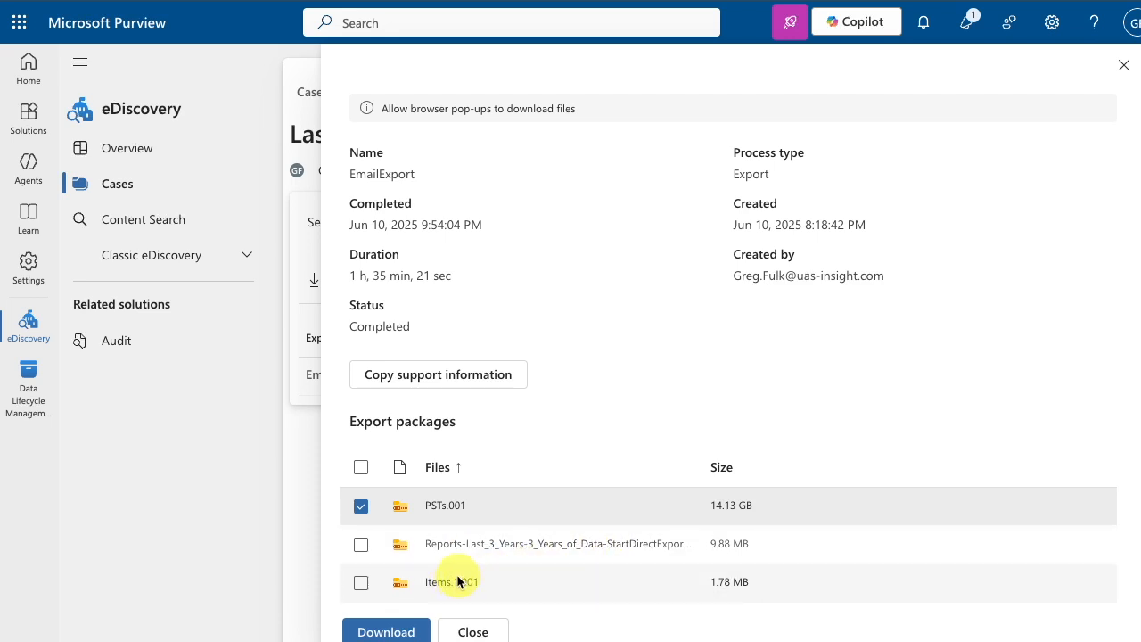
left_click(398, 633)
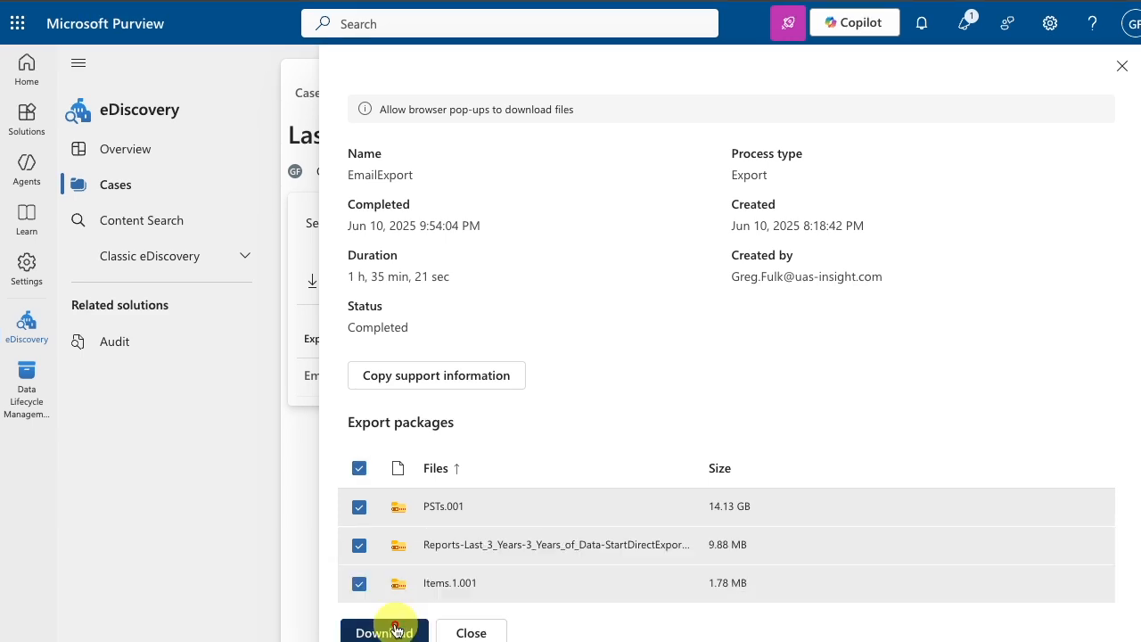
left_click(395, 626)
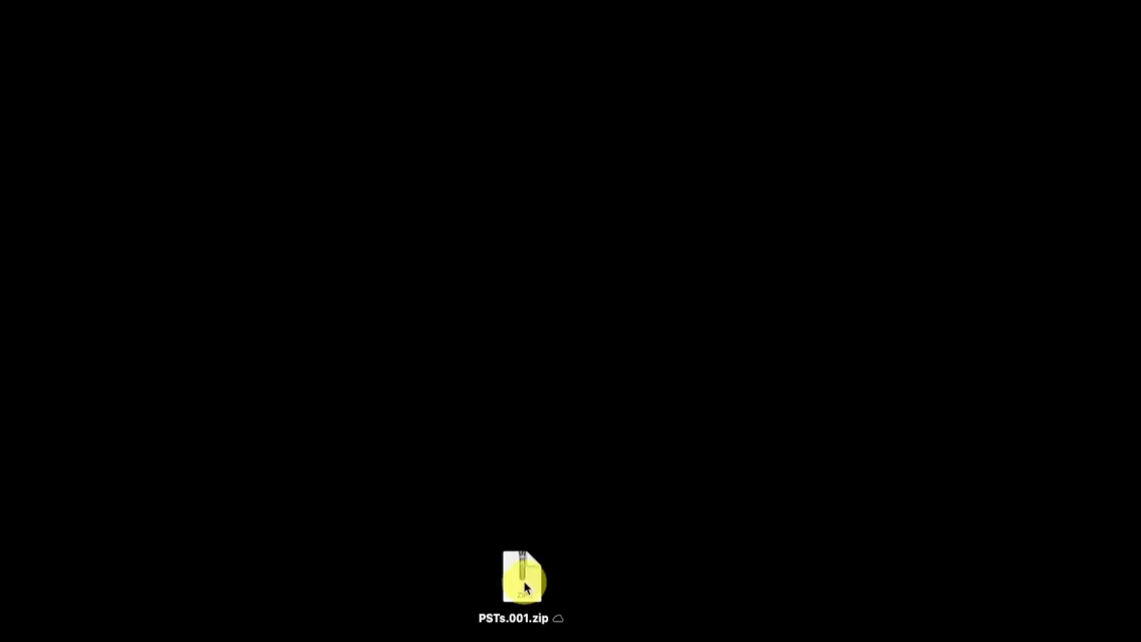
Switch to the desktop, extract PSTs.001.zip, open the extracted PSTs.001 folder to check its PST files, and minimize the Finder window
left_click_drag(526, 587, 521, 383)
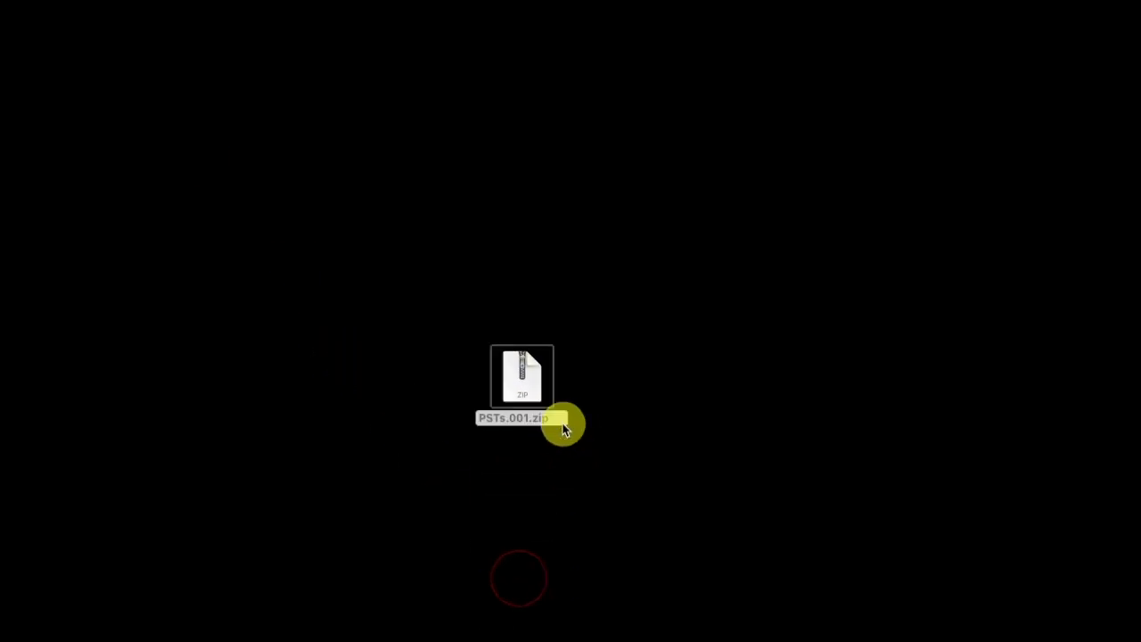
double_click(522, 385)
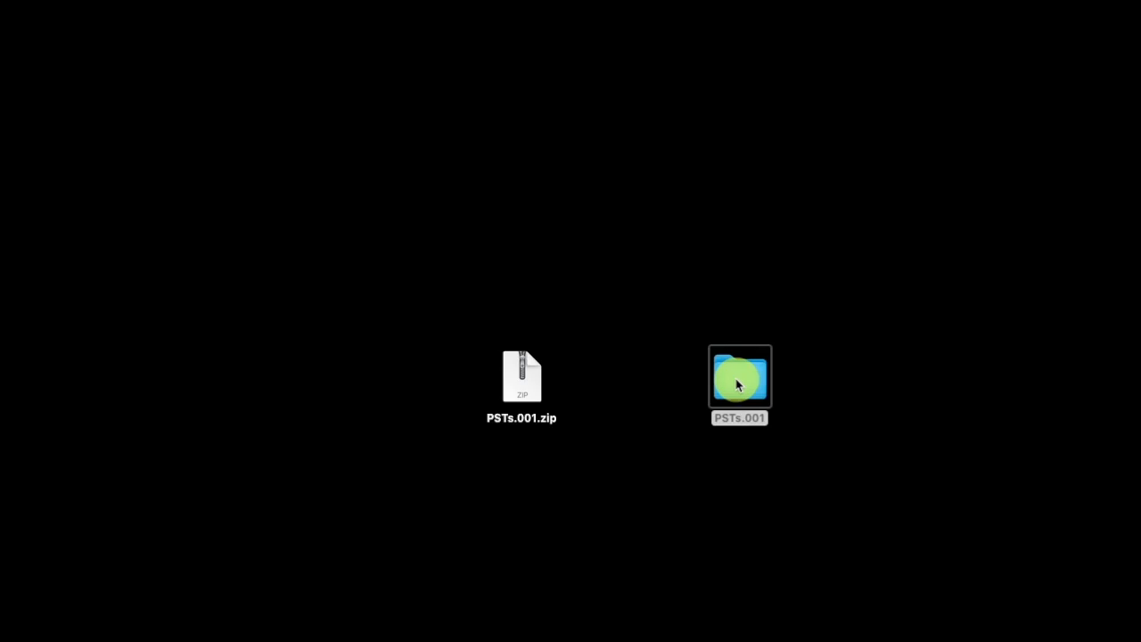
double_click(737, 384)
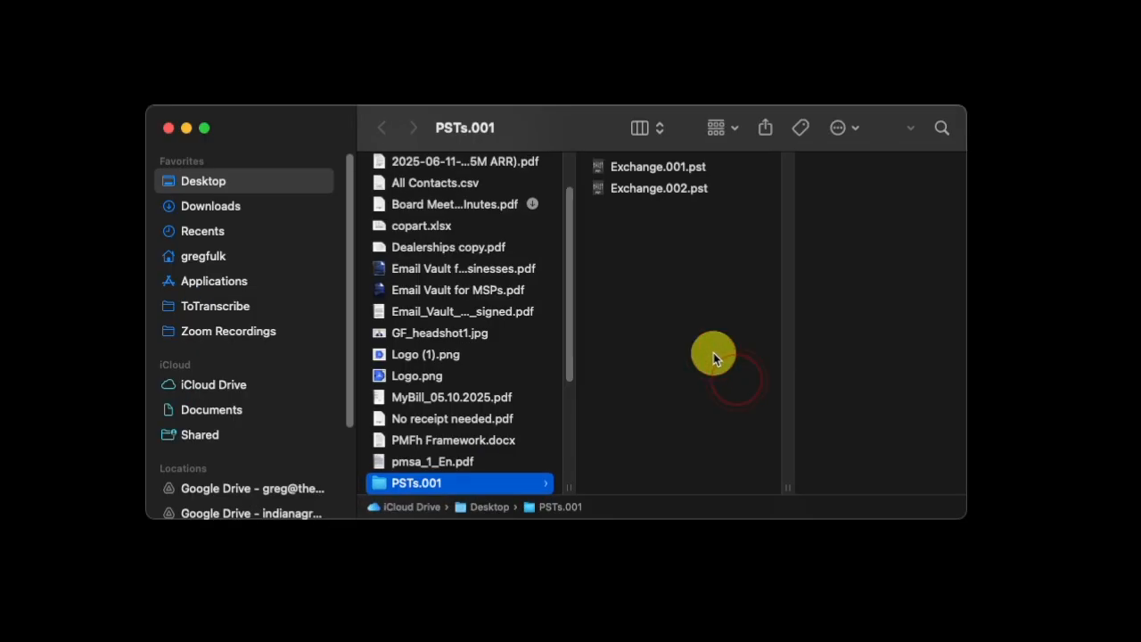
left_click(186, 128)
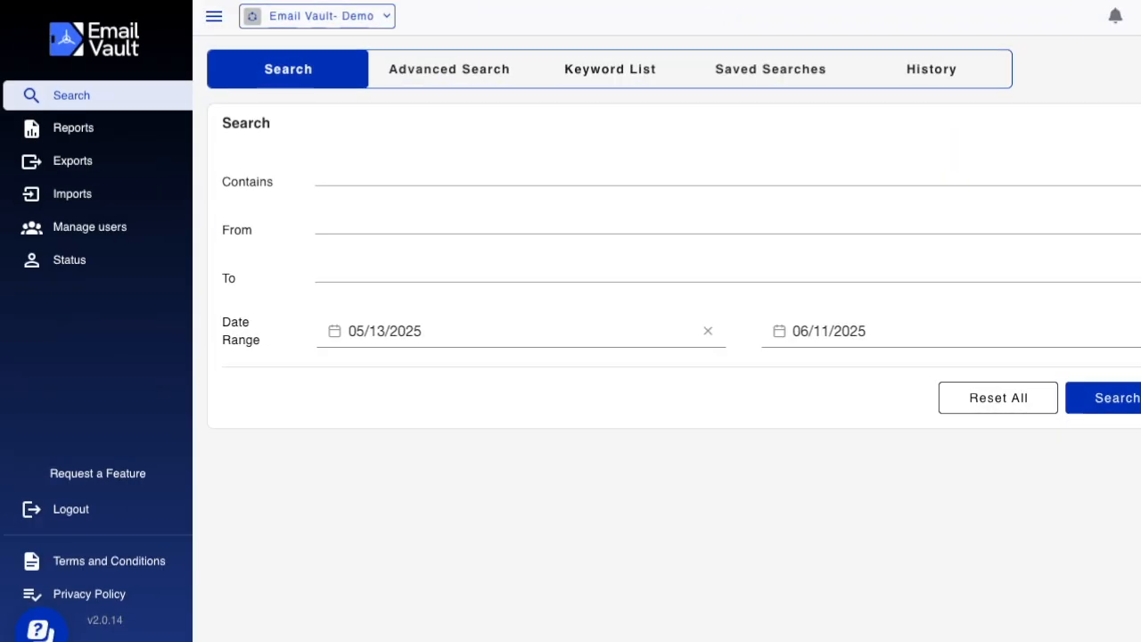
Switch to Email Vault and set up a new email import with Exchange.002.pst from the extracted PSTs.001 folder
left_click(77, 195)
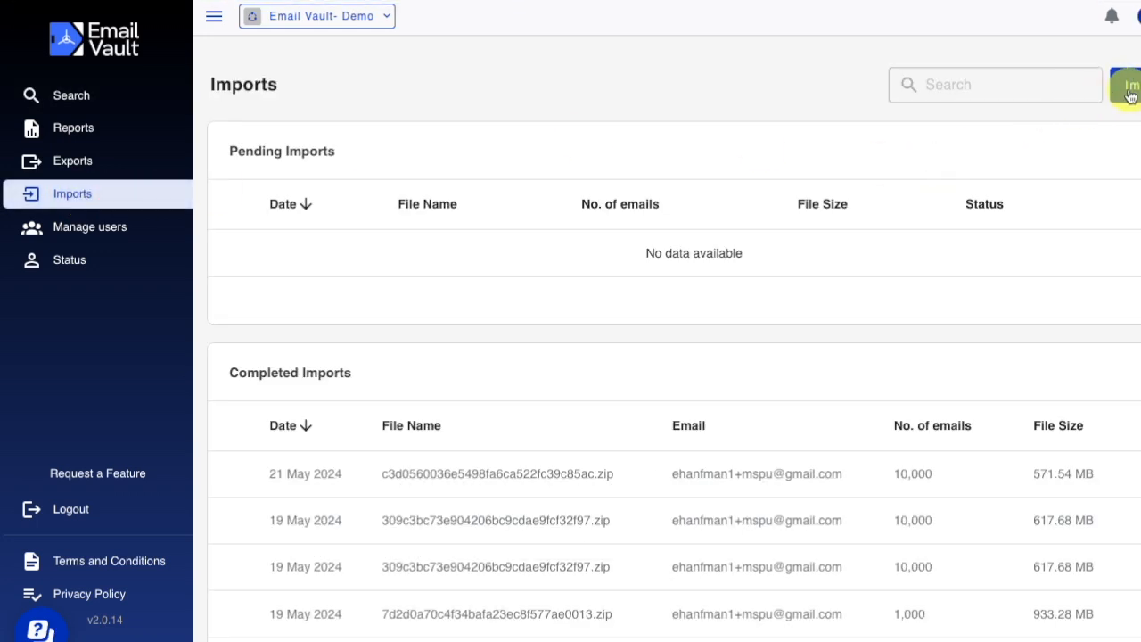
left_click(1130, 89)
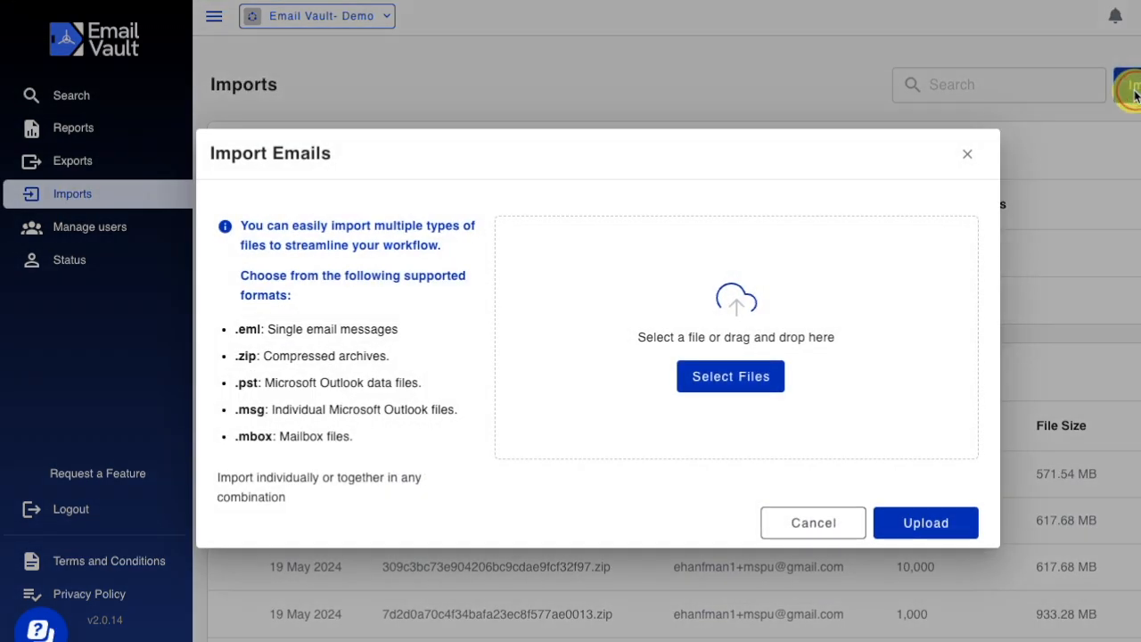
left_click(730, 376)
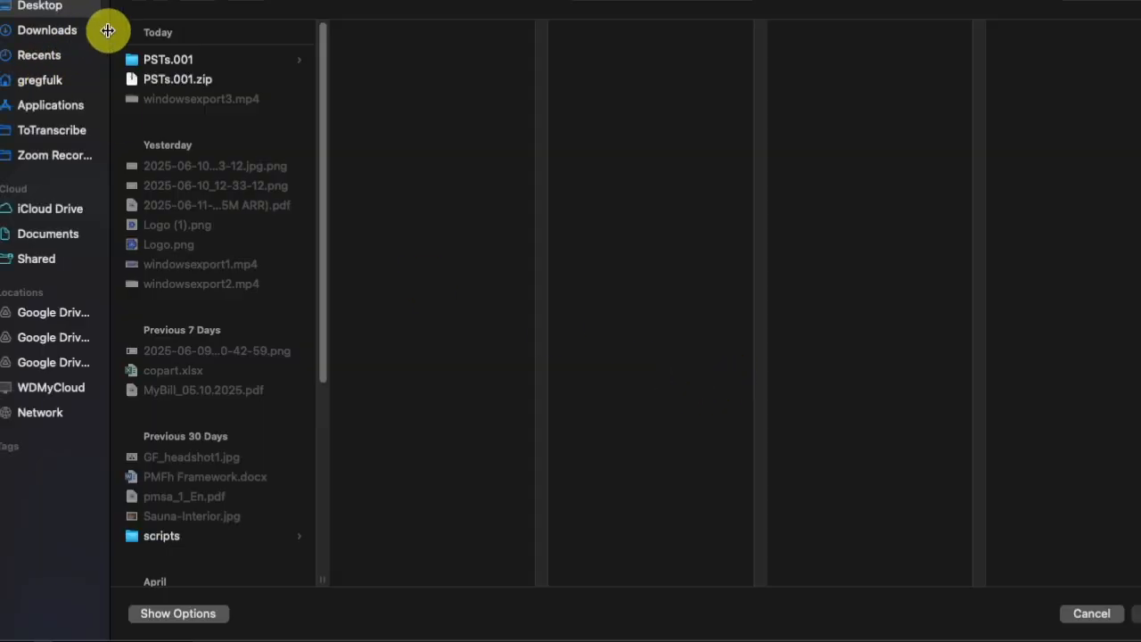
left_click(171, 61)
left_click(433, 80)
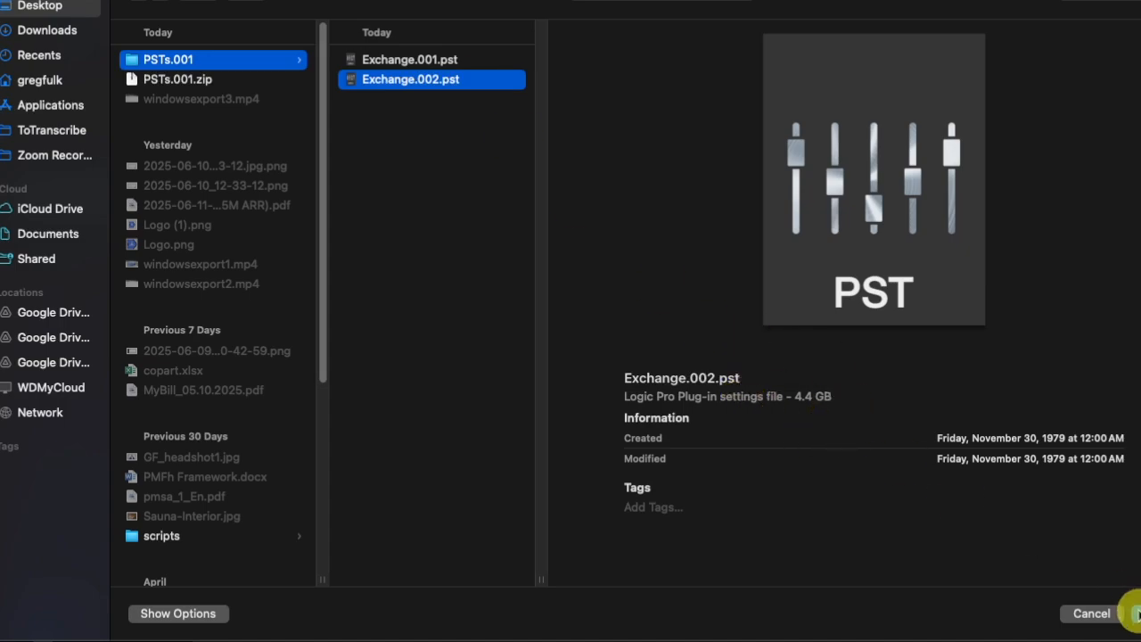
left_click(1133, 614)
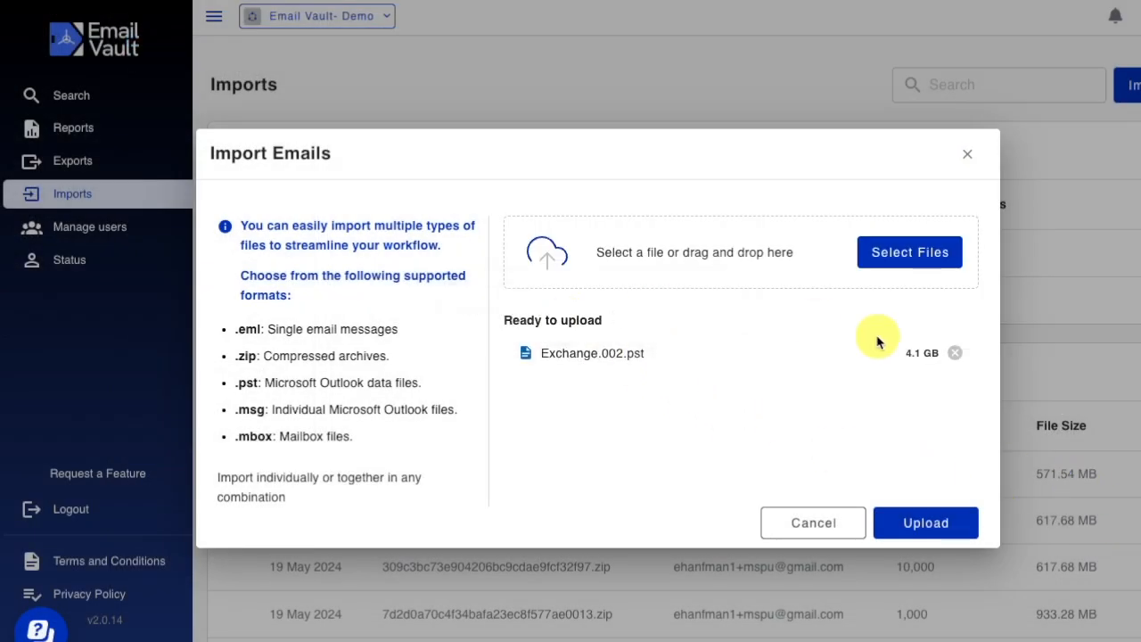